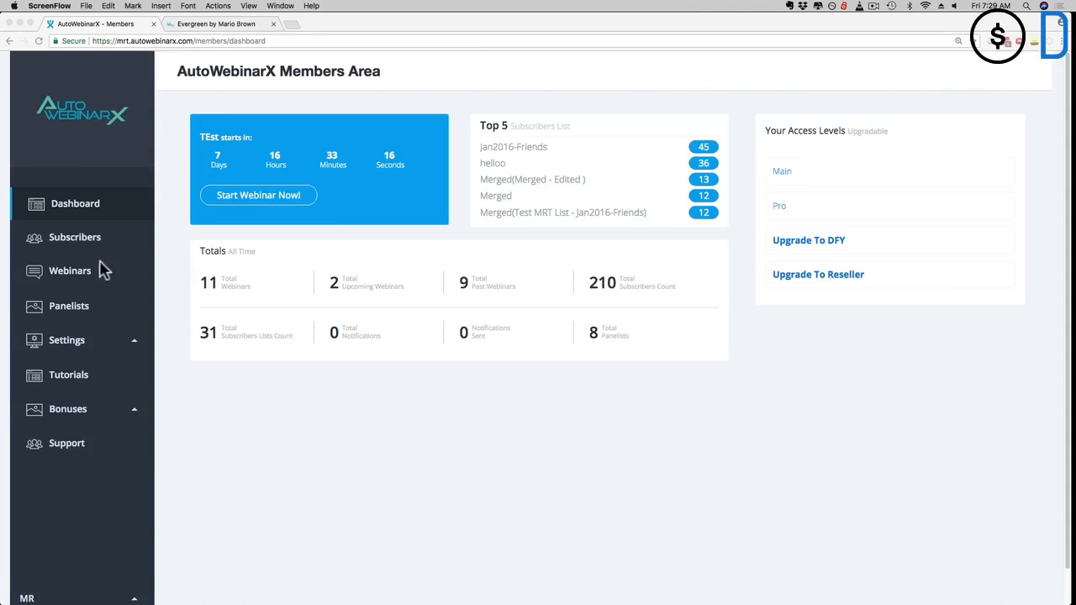
- Go to the webinars overview and start creating a new webinar
{"action": "left_click", "coordinate": [63, 277]}
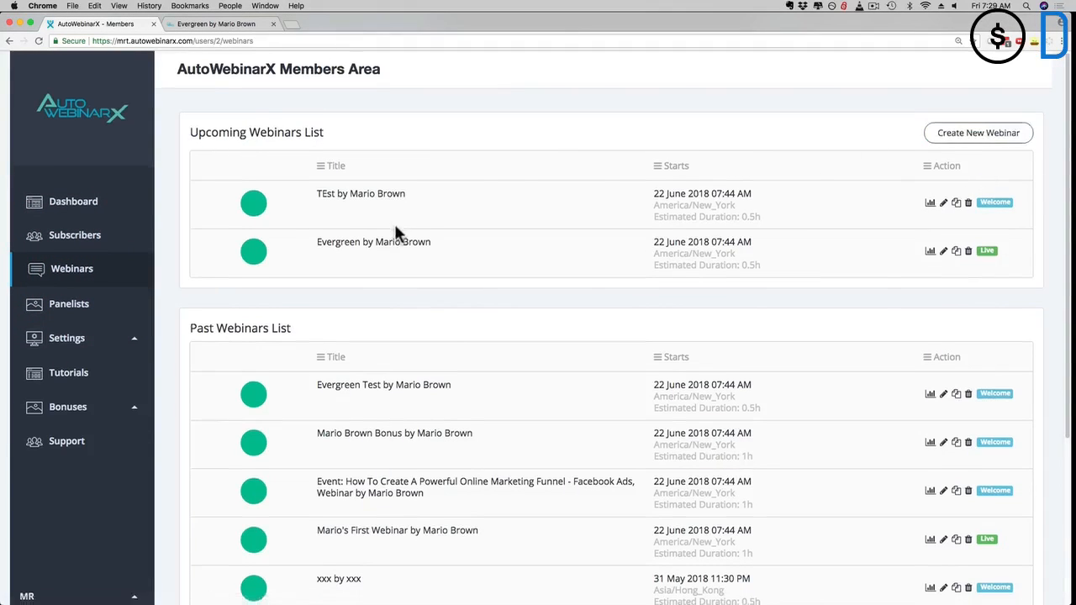
{"action": "scroll", "coordinate": [391, 224], "scroll_direction": "down", "scroll_amount": 1}
{"action": "scroll", "coordinate": [354, 339], "scroll_direction": "up", "scroll_amount": 1}
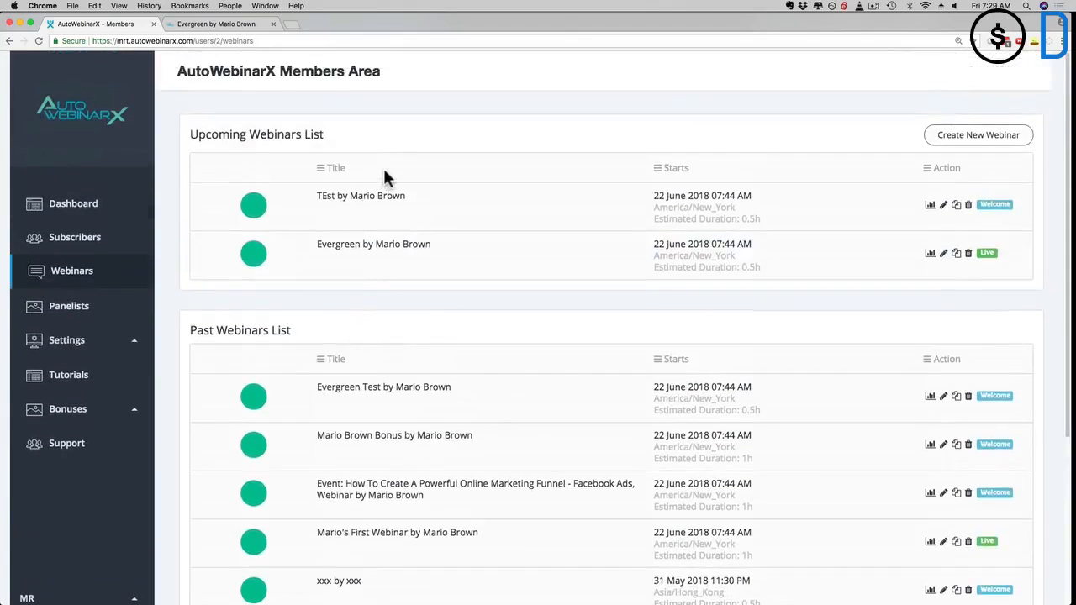
{"action": "left_click", "coordinate": [961, 132]}
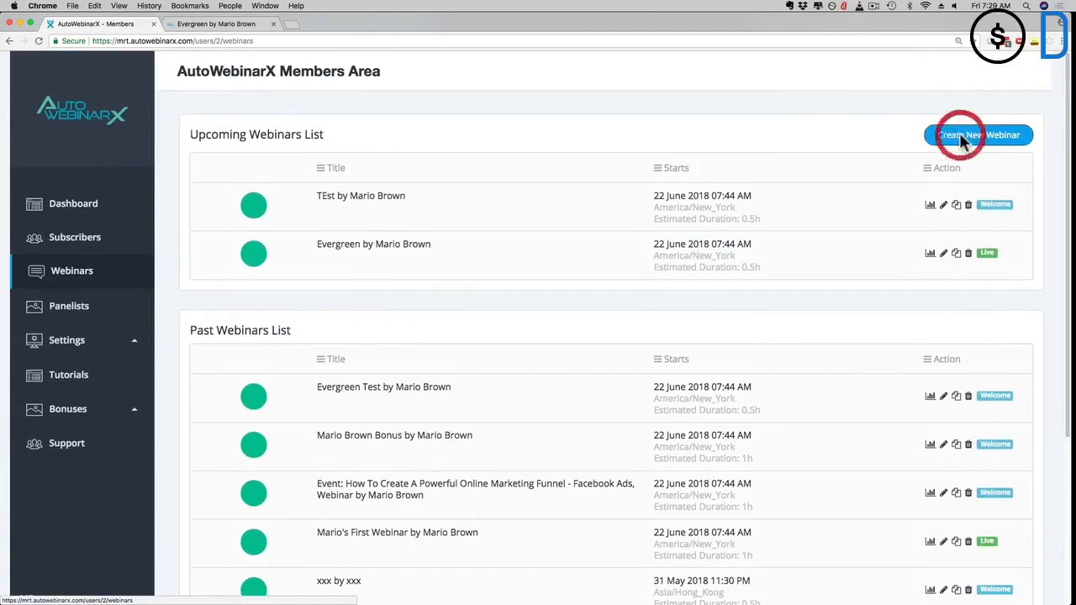
- Use the suggested "Case Study Bonus (all info inside the file)" title, enter "test2" as description, and keep the Jan2016-Friends sign-up list
{"action": "left_click", "coordinate": [343, 194]}
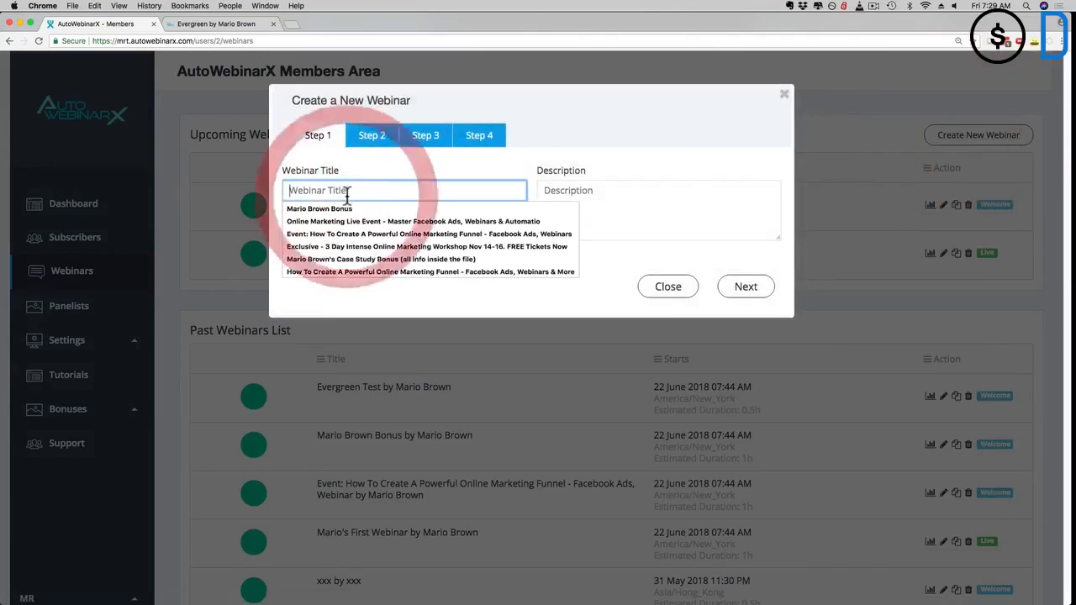
{"action": "left_click", "coordinate": [328, 259]}
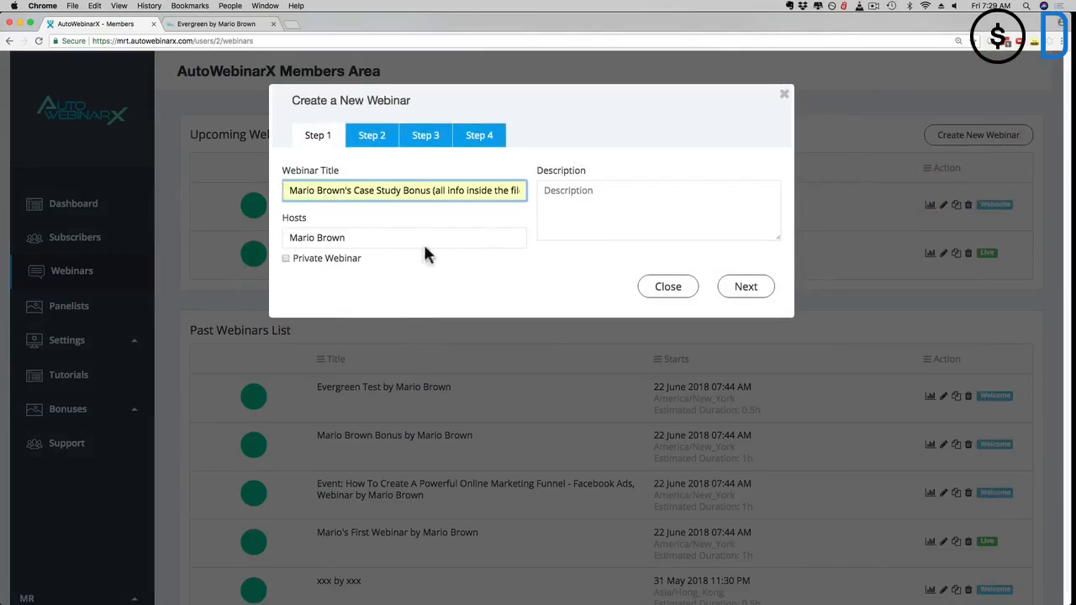
{"action": "left_click", "coordinate": [593, 193]}
{"action": "type", "text": "test2"}
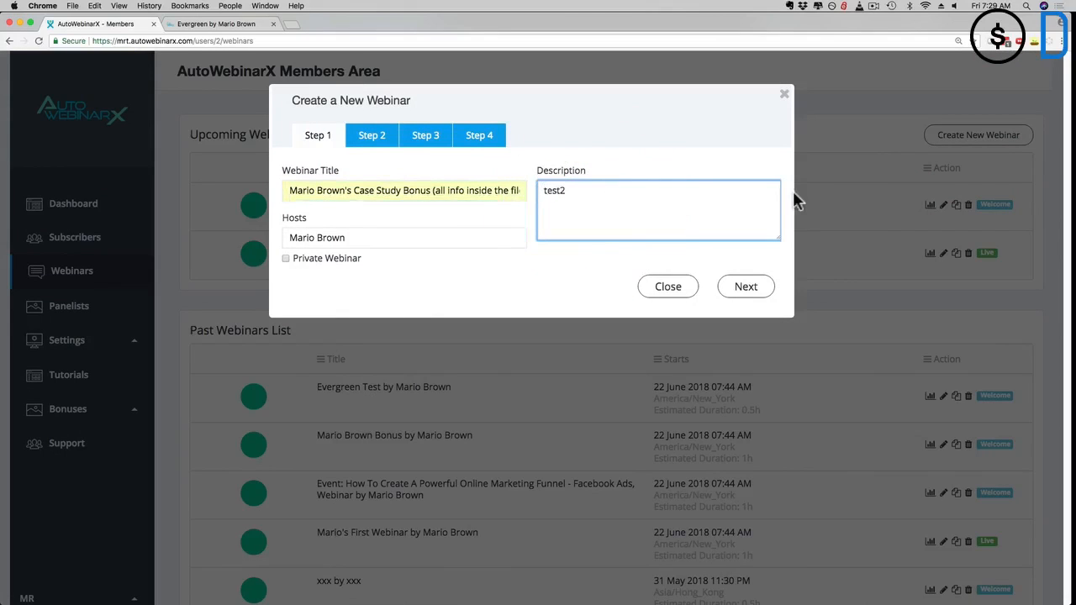
{"action": "left_click", "coordinate": [745, 290]}
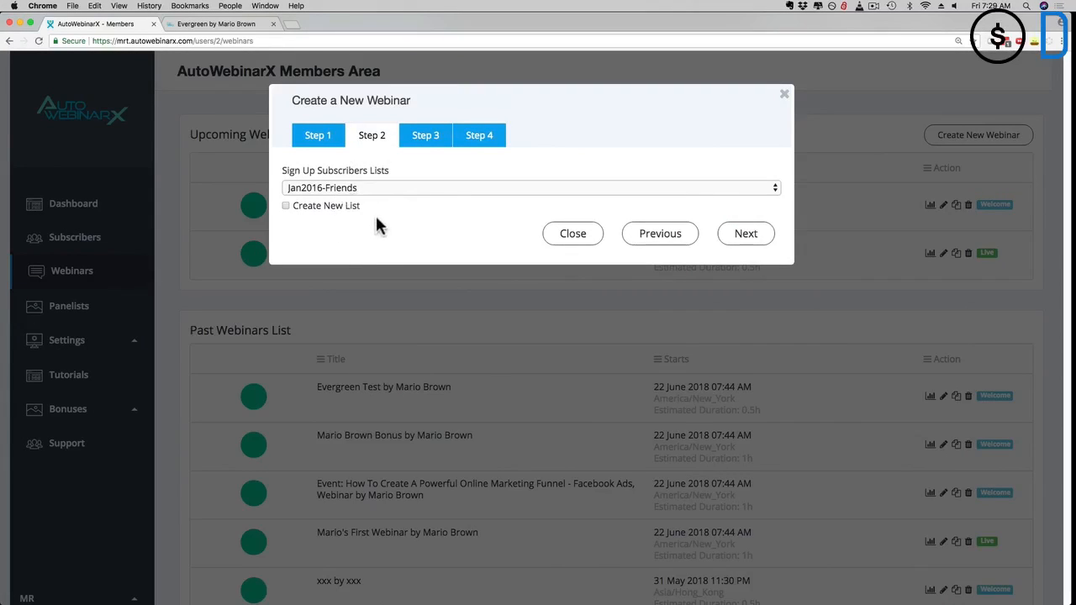
{"action": "left_click", "coordinate": [740, 235]}
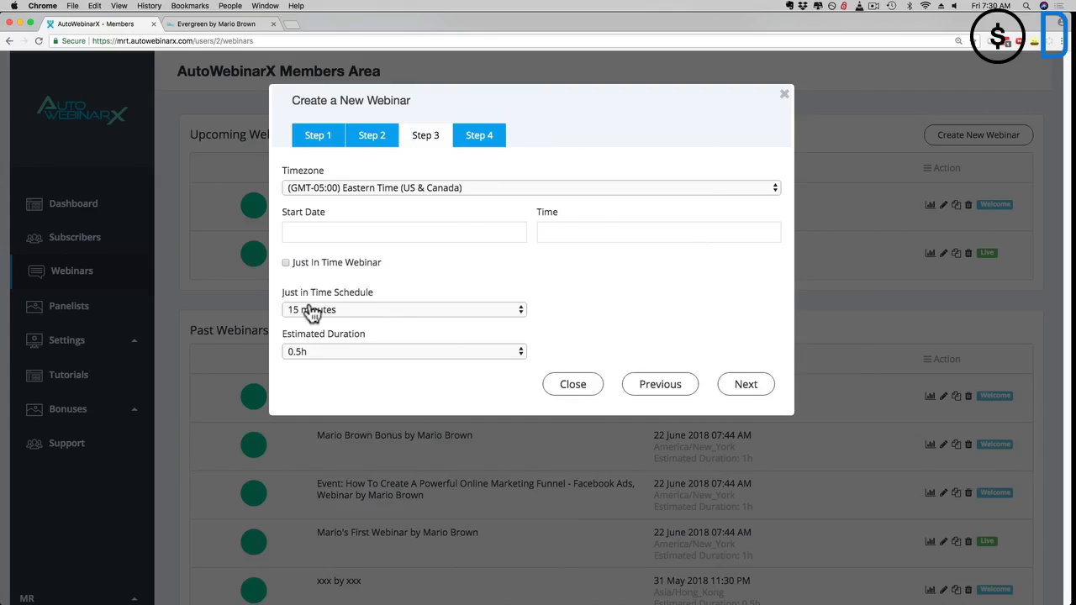
- Set the start date to 06/22/2018 and make it a Just In Time webinar with a 15-minute schedule
{"action": "left_click", "coordinate": [736, 385]}
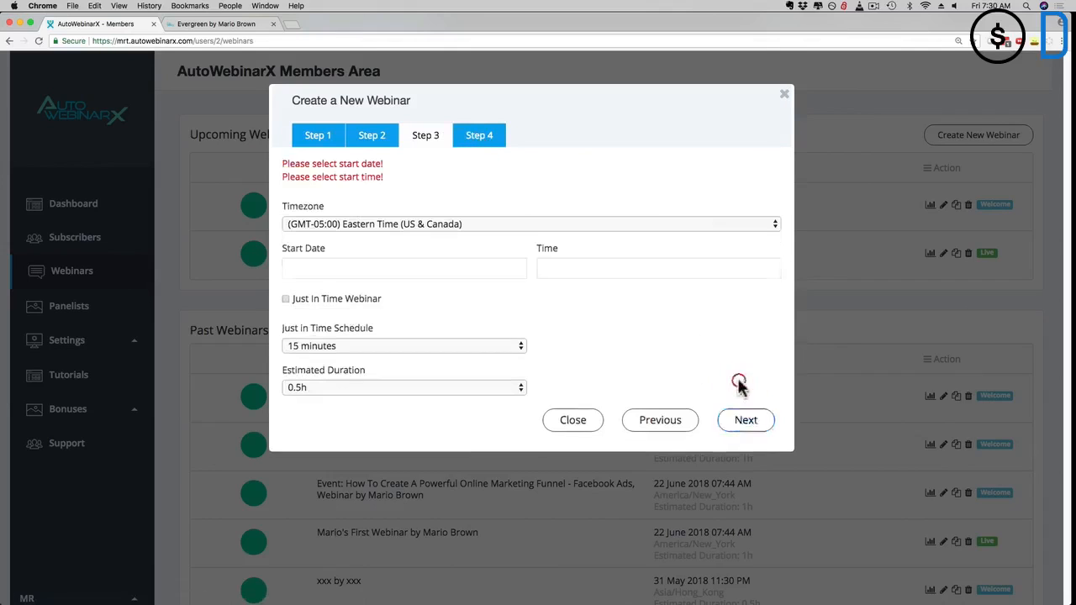
{"action": "left_click", "coordinate": [298, 268]}
{"action": "left_click", "coordinate": [404, 373]}
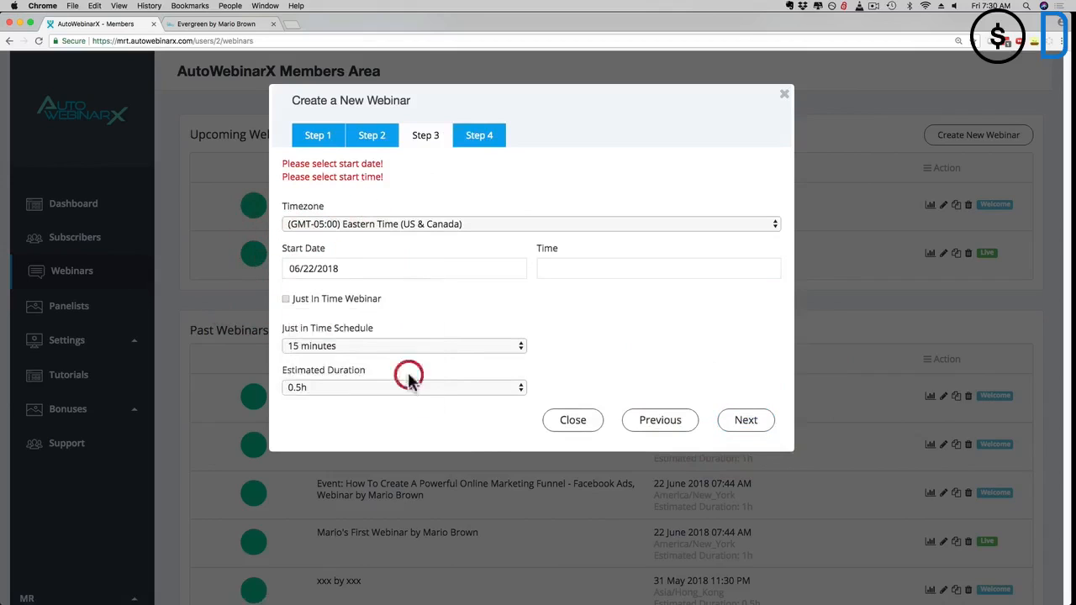
{"action": "left_click", "coordinate": [287, 299]}
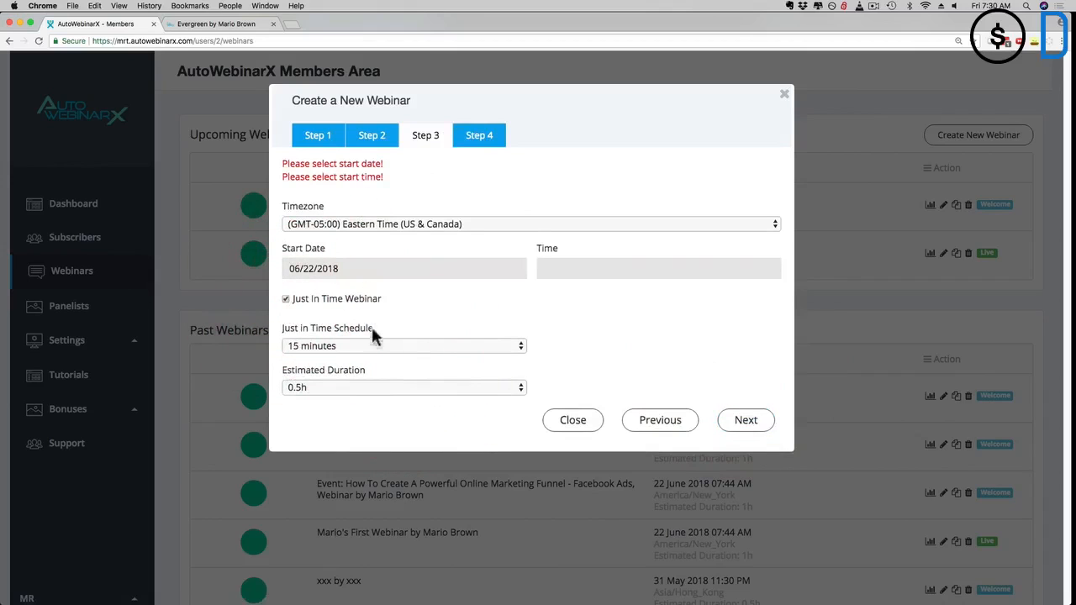
{"action": "left_click", "coordinate": [356, 345]}
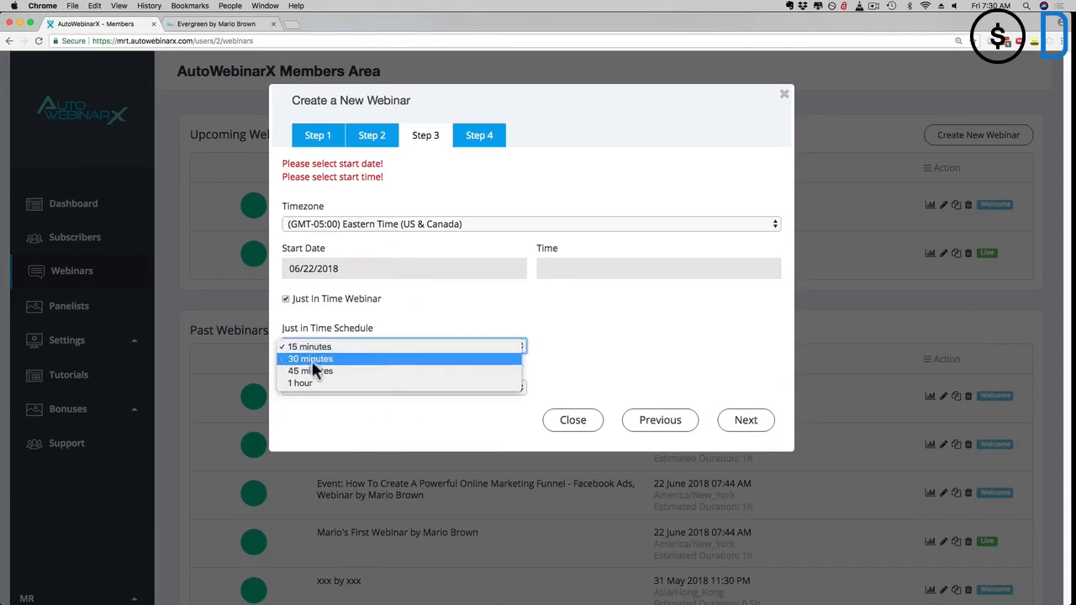
{"action": "left_click", "coordinate": [738, 418]}
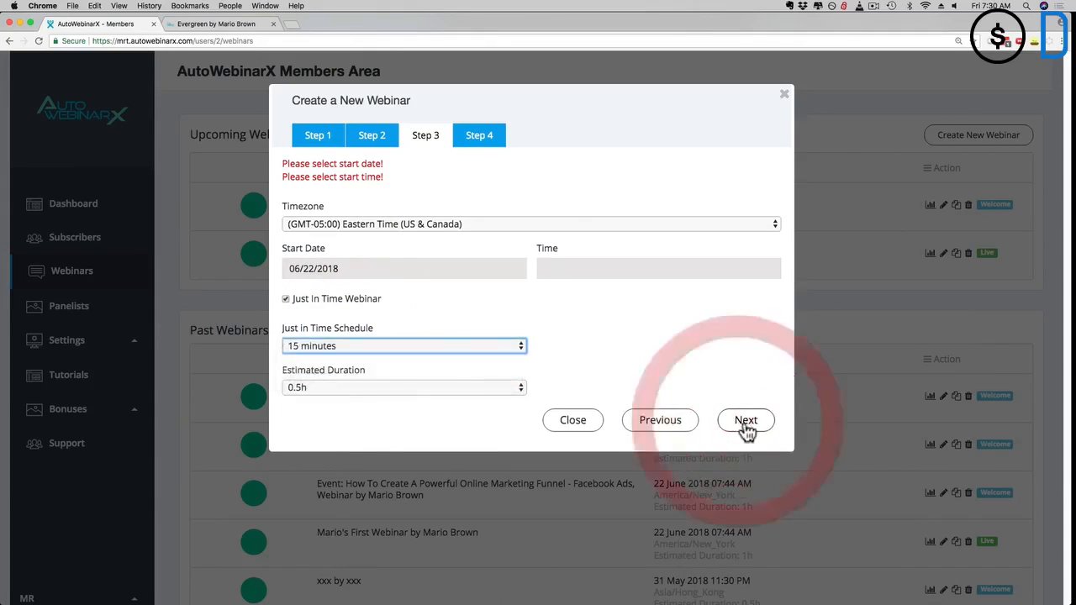
{"action": "left_click", "coordinate": [745, 424]}
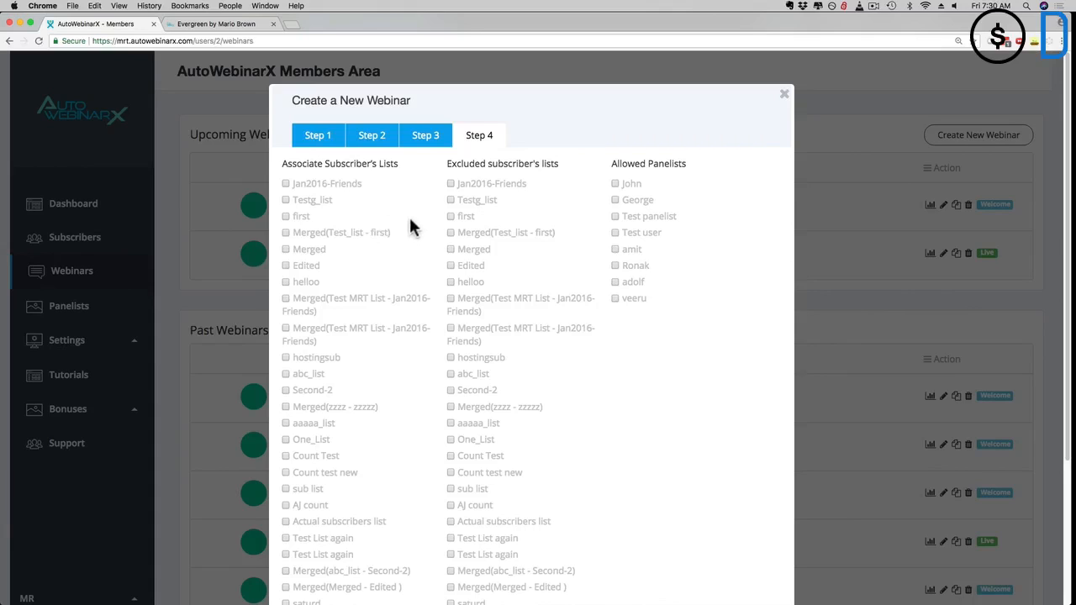
- Mark Testg_list as an excluded subscriber list and add the new webinar
{"action": "left_click", "coordinate": [451, 199]}
{"action": "scroll", "coordinate": [665, 245], "scroll_direction": "down", "scroll_amount": 5}
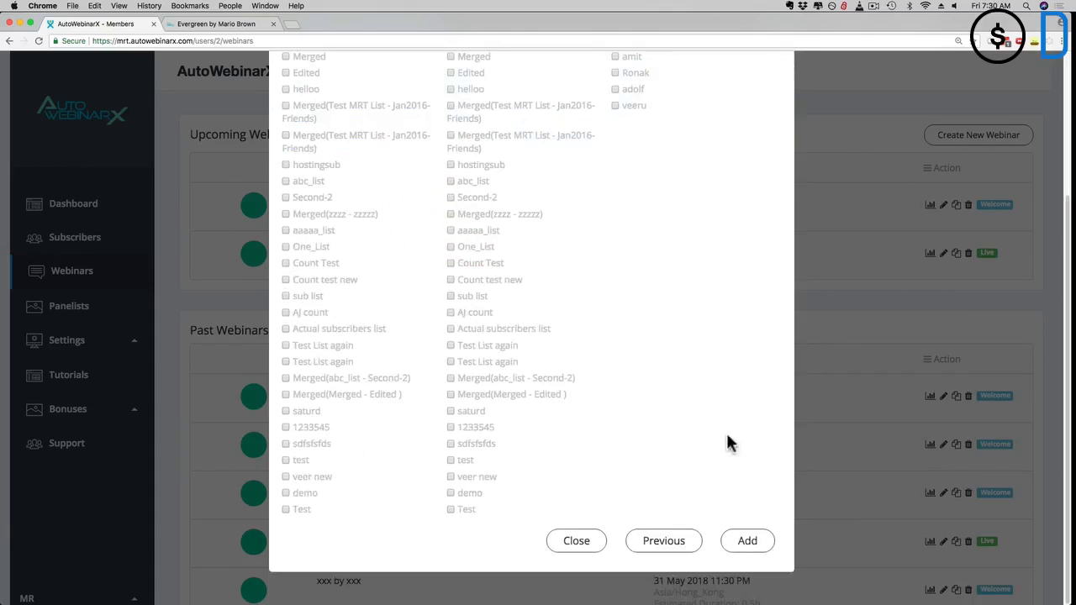
{"action": "left_click", "coordinate": [746, 539]}
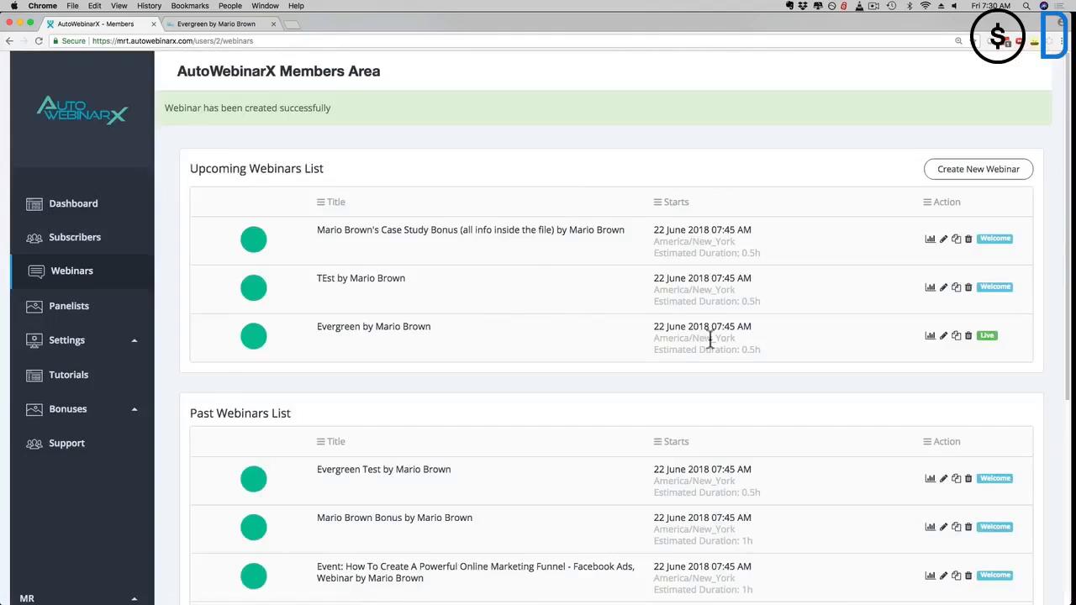
- Open the upcoming Evergreen webinar for editing and view its webinar and panelist invite URLs
{"action": "left_click", "coordinate": [944, 337]}
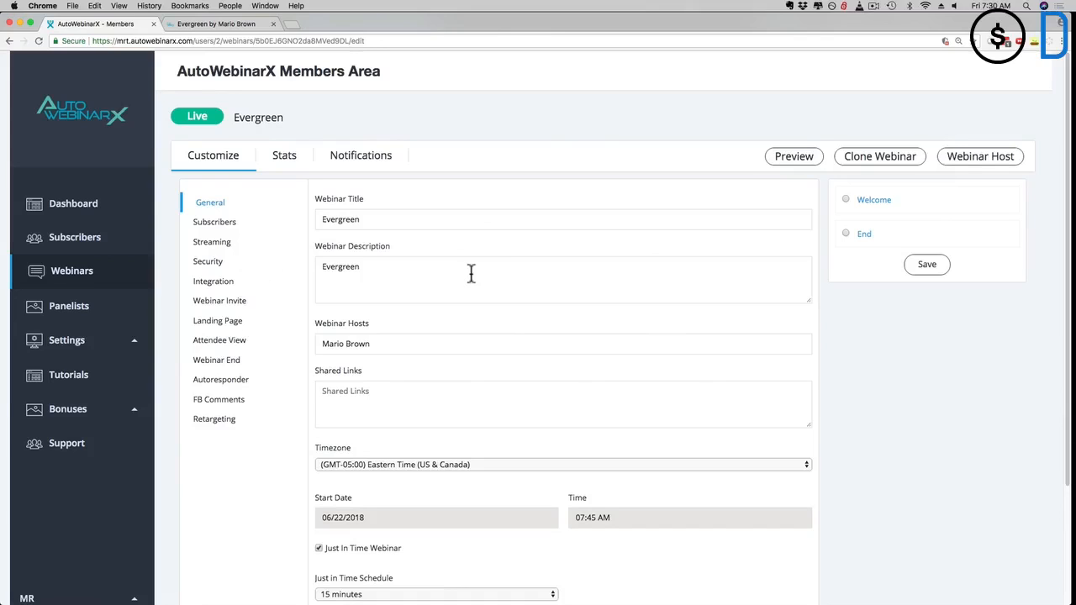
{"action": "scroll", "coordinate": [472, 284], "scroll_direction": "down", "scroll_amount": 1}
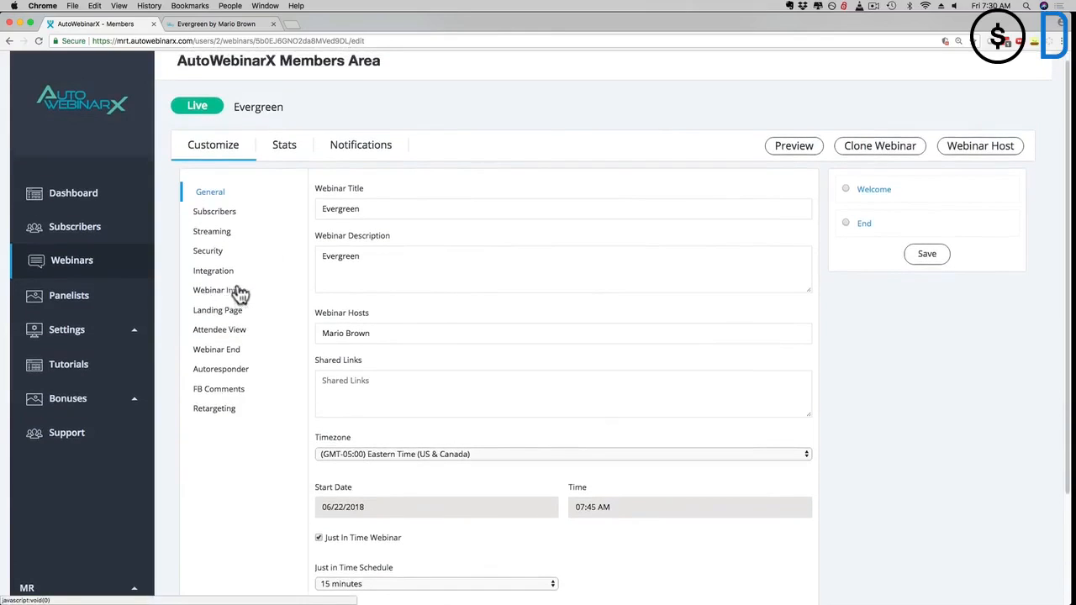
{"action": "left_click", "coordinate": [217, 294]}
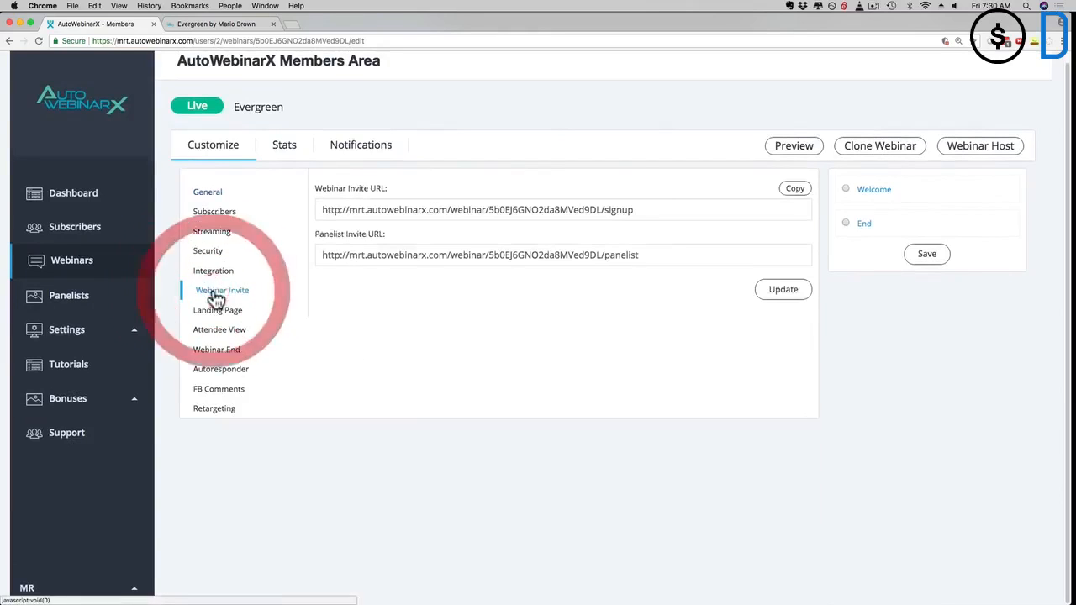
- Reload the Evergreen webinar's public sign-up page and examine its countdown and registration form
{"action": "left_click", "coordinate": [214, 24]}
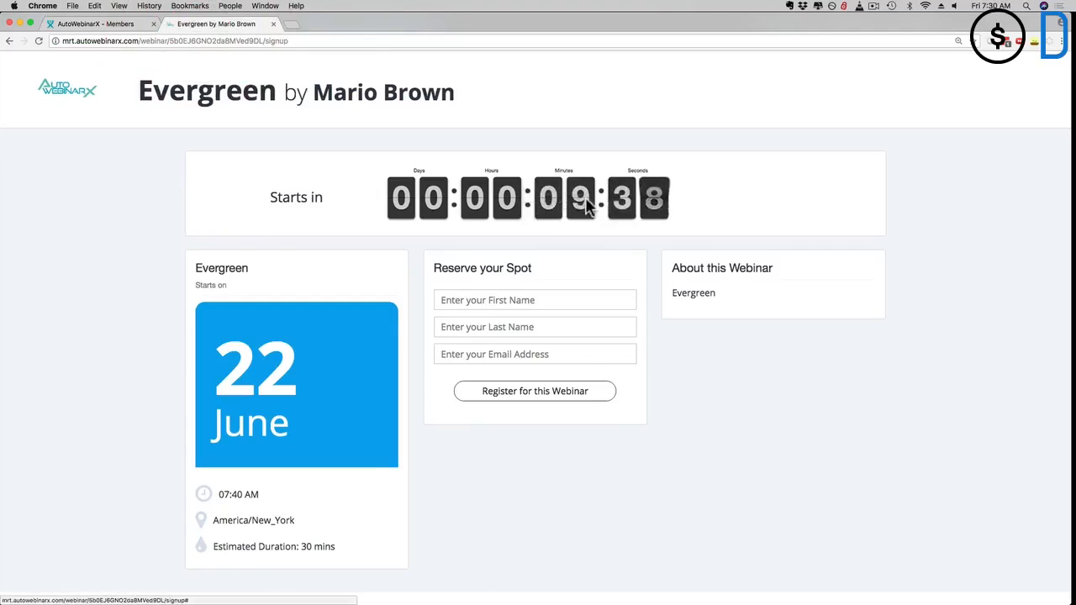
{"action": "left_click", "coordinate": [39, 41]}
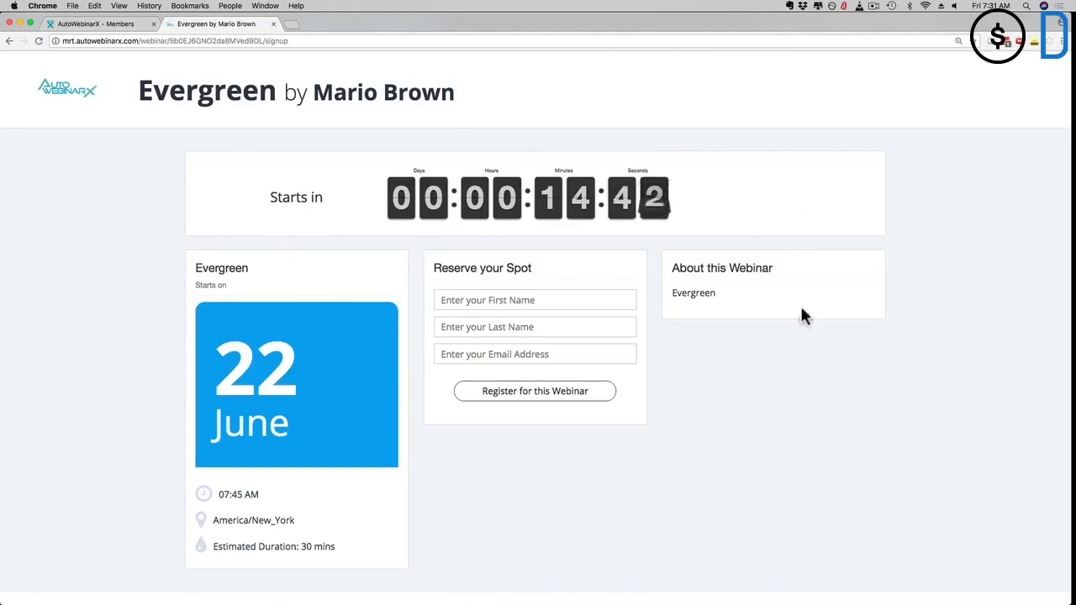
{"action": "left_click_drag", "start_coordinate": [439, 268], "coordinate": [540, 266]}
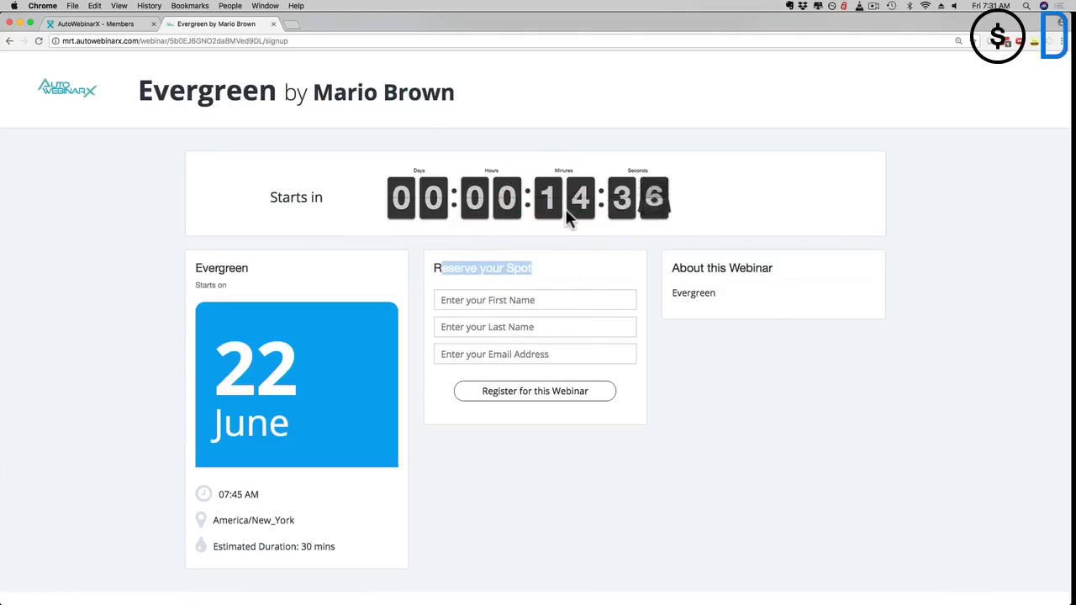
{"action": "left_click", "coordinate": [840, 366]}
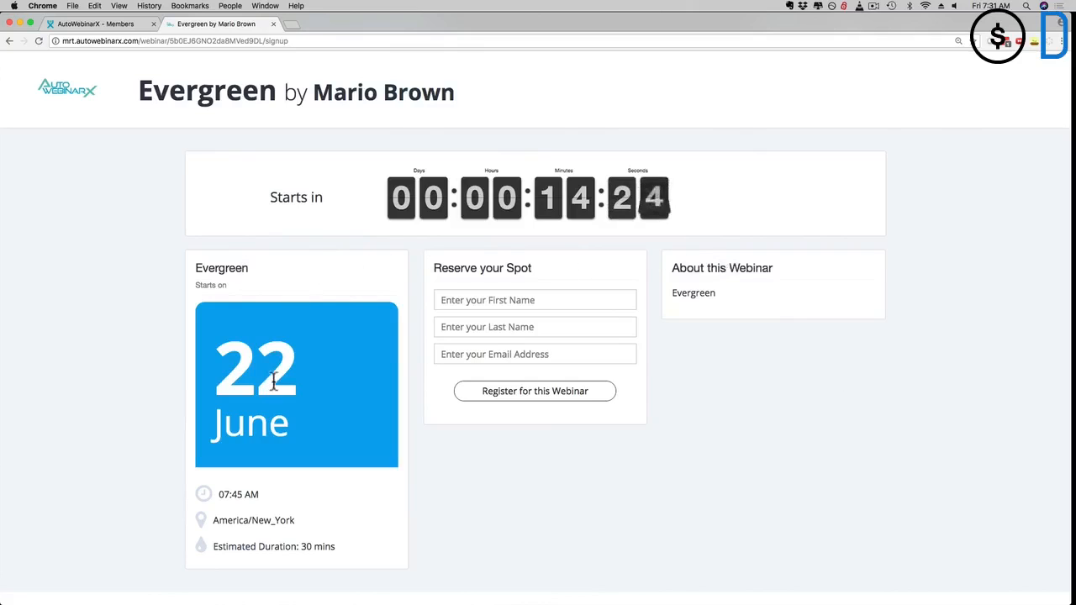
- Return to the Evergreen webinar's editor and review its general settings, including shared links and Just In Time scheduling
{"action": "left_click", "coordinate": [88, 25]}
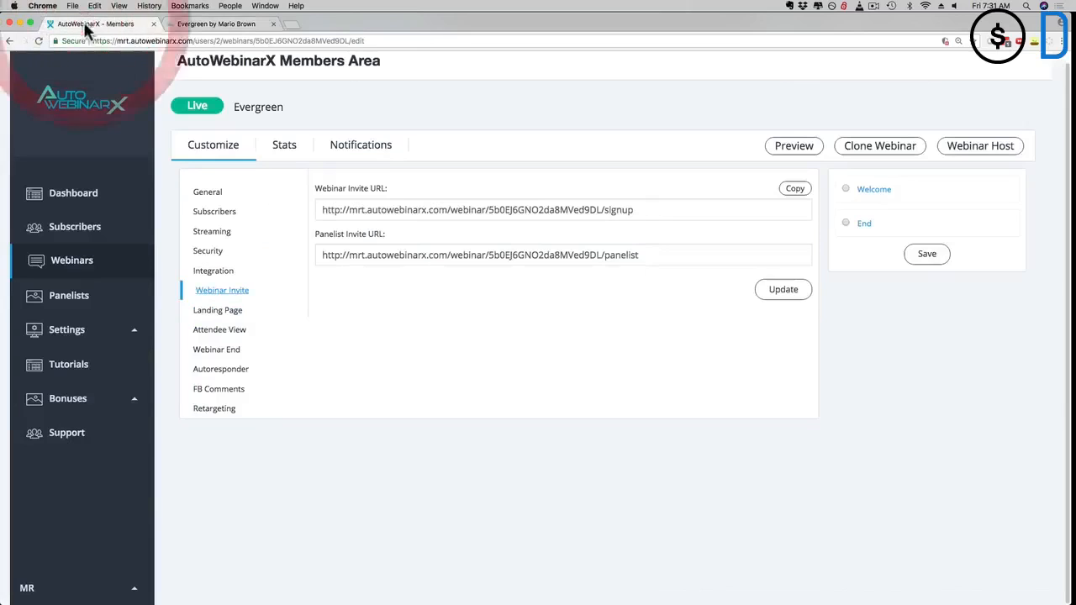
{"action": "left_click", "coordinate": [210, 193]}
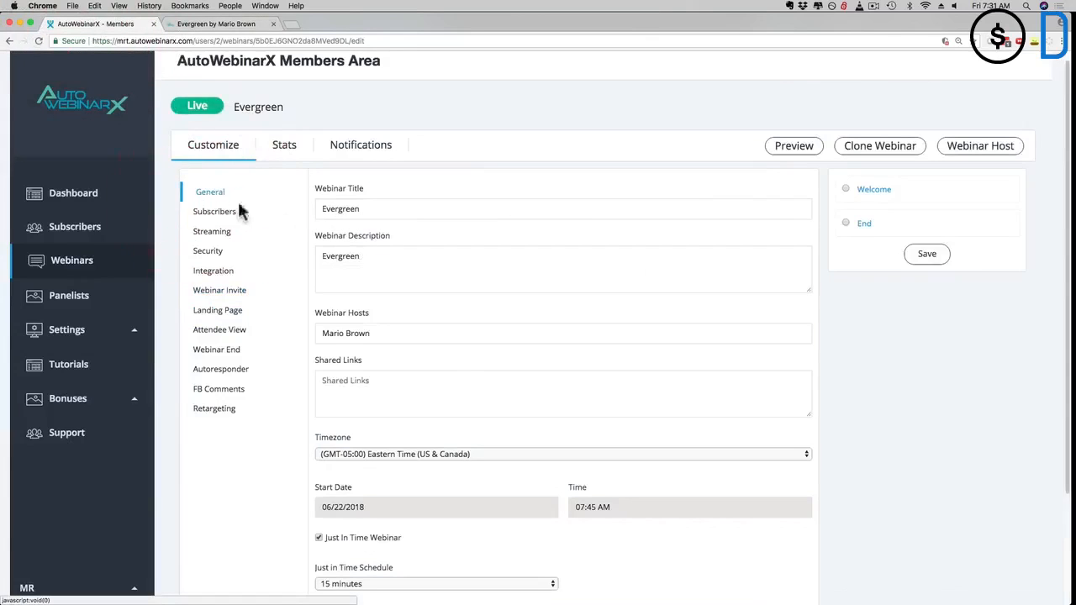
{"action": "scroll", "coordinate": [380, 256], "scroll_direction": "down", "scroll_amount": 1}
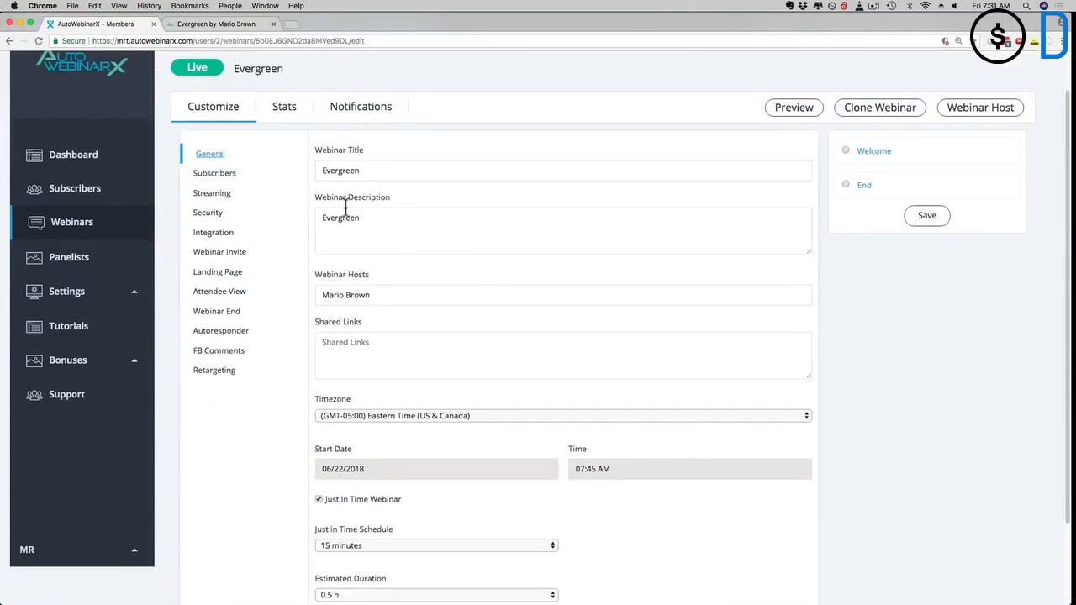
{"action": "scroll", "coordinate": [342, 269], "scroll_direction": "down", "scroll_amount": 1}
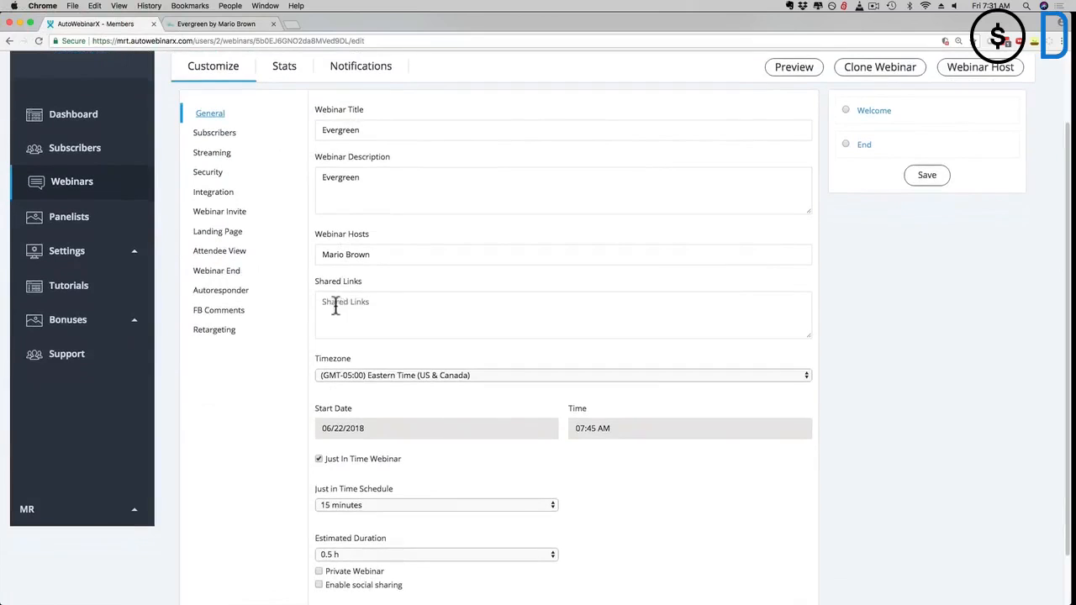
{"action": "left_click", "coordinate": [331, 306]}
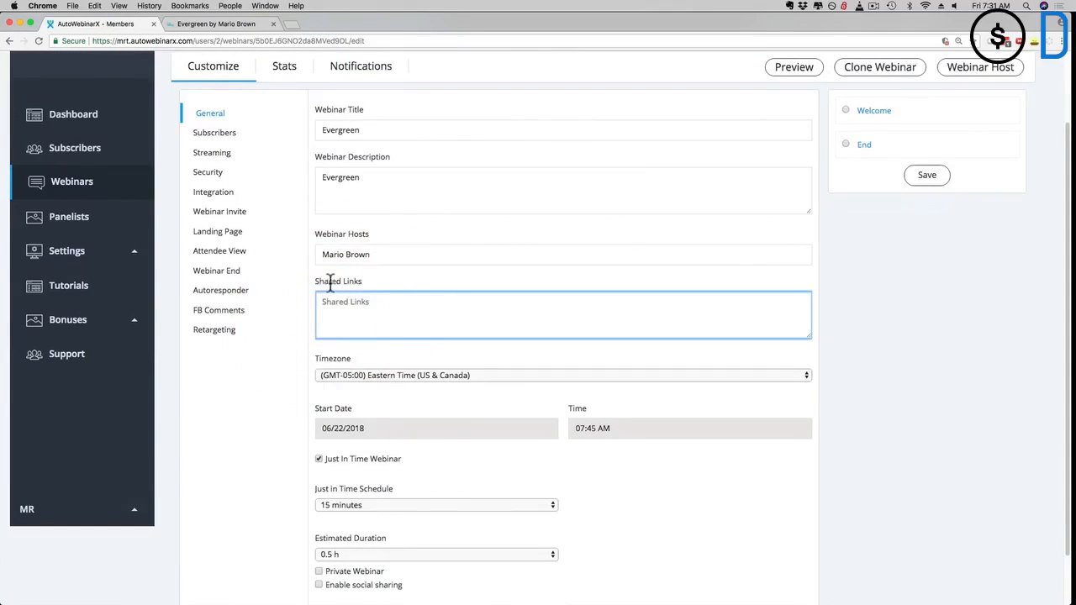
{"action": "scroll", "coordinate": [329, 308], "scroll_direction": "down", "scroll_amount": 2}
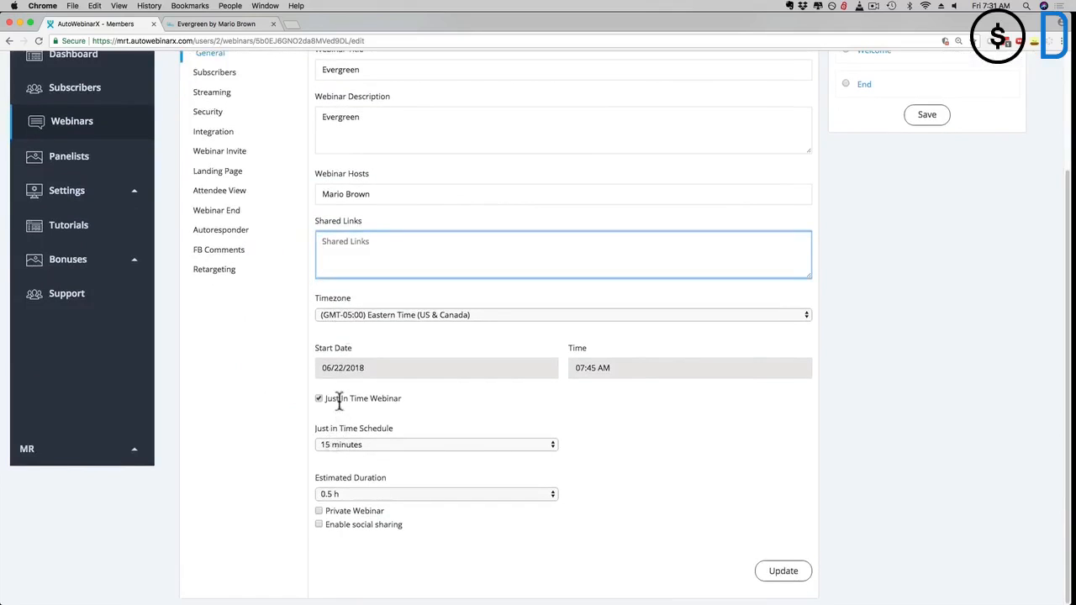
{"action": "scroll", "coordinate": [277, 449], "scroll_direction": "up", "scroll_amount": 2}
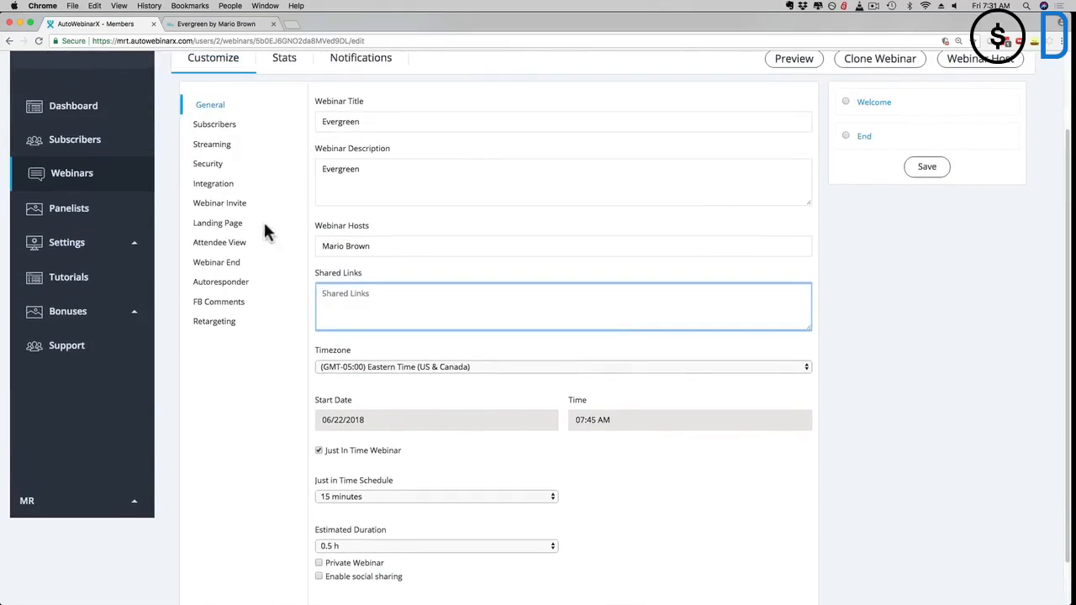
- Examine the Evergreen webinar's streaming settings and the video URL suggestions for its automated YouTube stream
{"action": "left_click", "coordinate": [214, 144]}
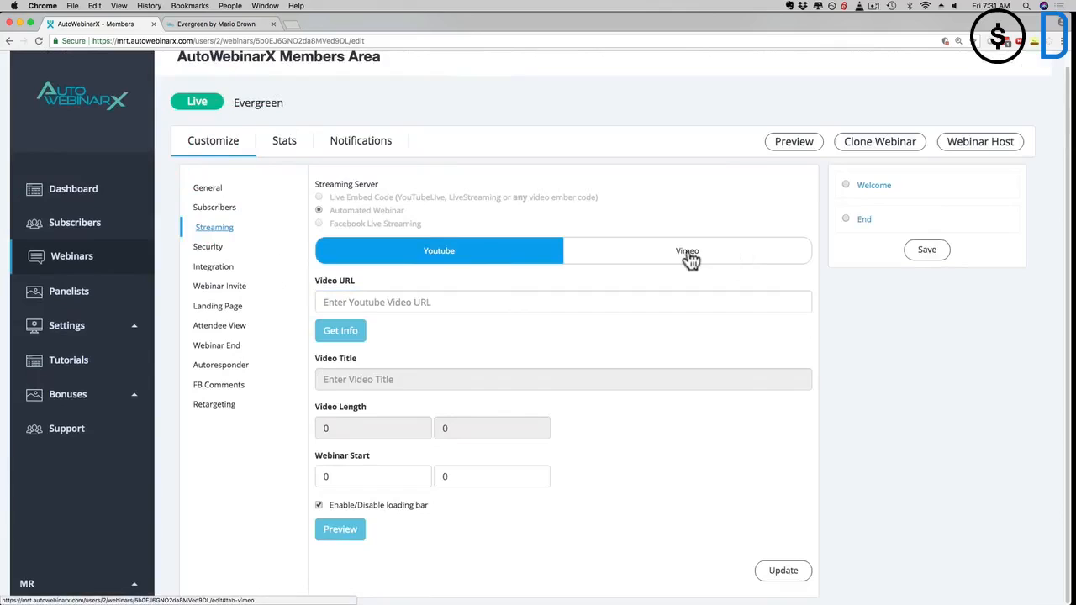
{"action": "left_click", "coordinate": [374, 302]}
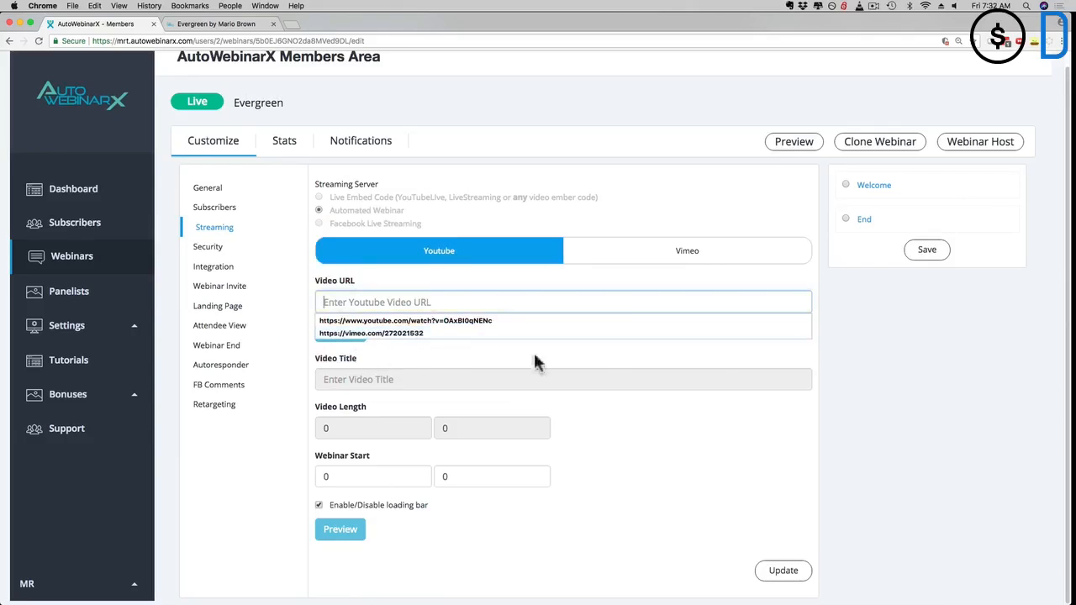
{"action": "left_click", "coordinate": [878, 378]}
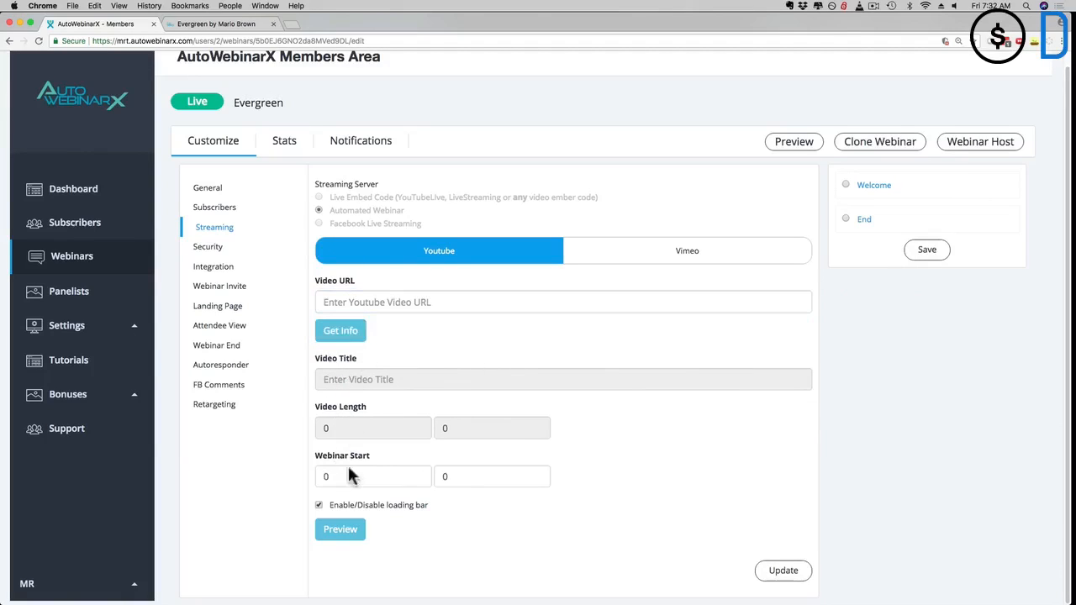
- View the Evergreen webinar's allowed panelists in the security settings and its integration form code
{"action": "left_click", "coordinate": [211, 254]}
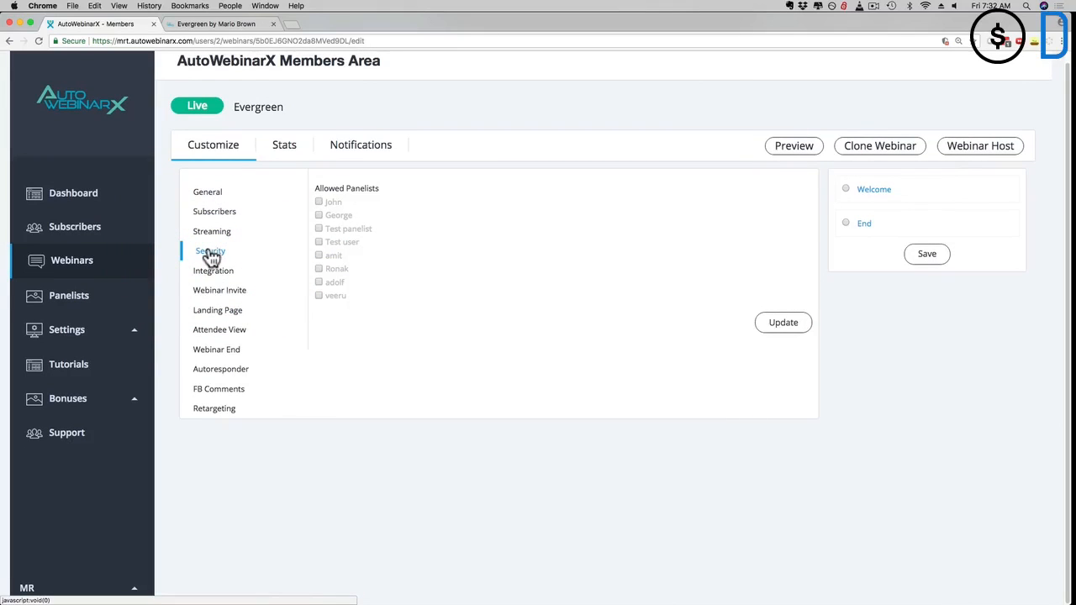
{"action": "left_click", "coordinate": [208, 274]}
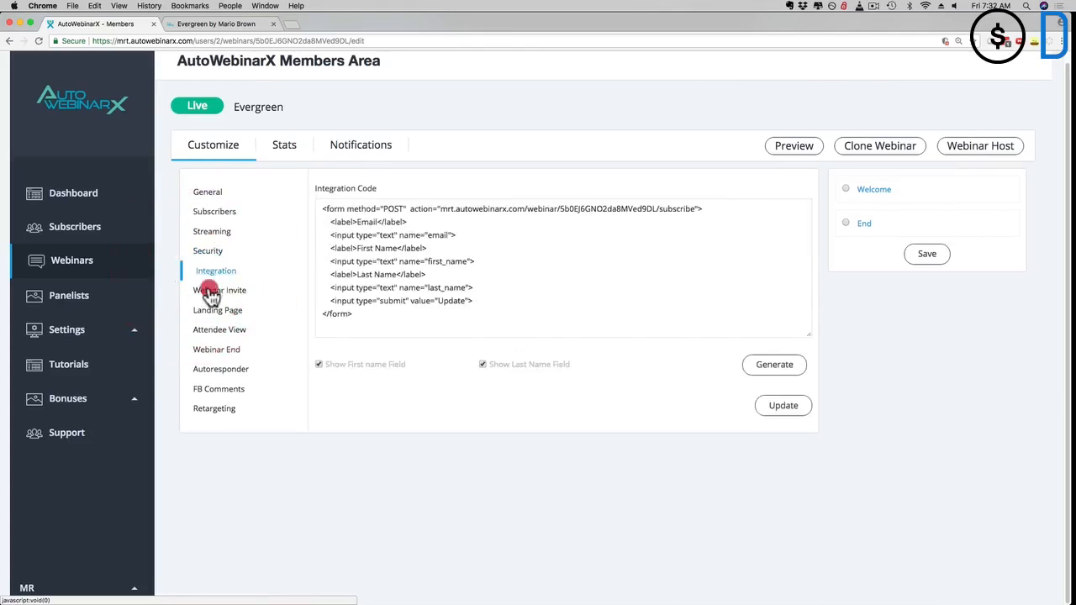
- View the Evergreen webinar's invite URL and examine its host page, including the shared URL and broadcast message fields
{"action": "left_click", "coordinate": [211, 294]}
{"action": "left_click_drag", "start_coordinate": [325, 210], "coordinate": [643, 210]}
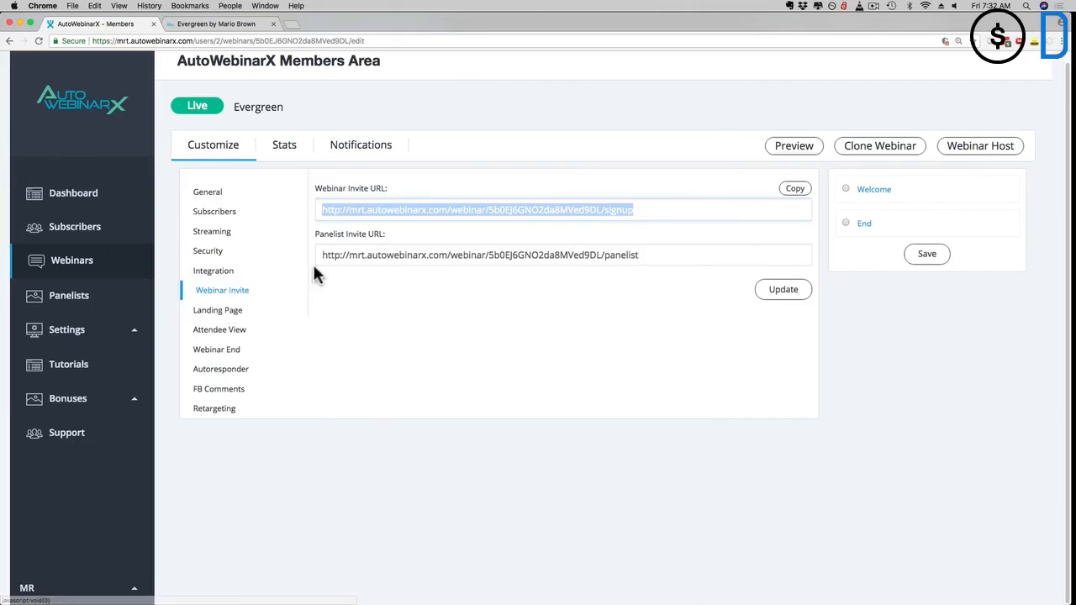
{"action": "left_click", "coordinate": [986, 144]}
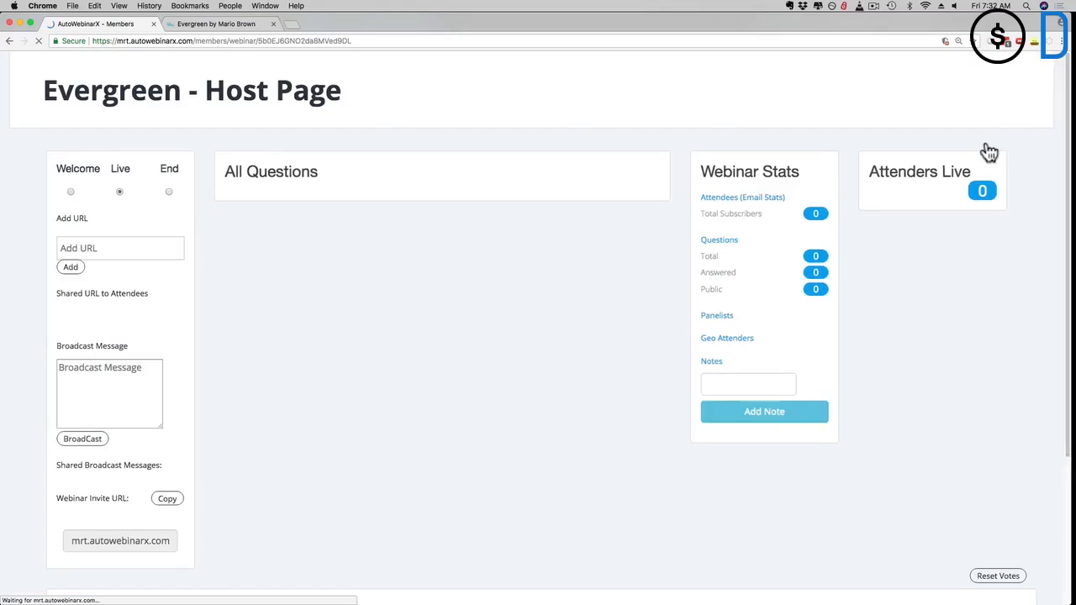
{"action": "scroll", "coordinate": [293, 254], "scroll_direction": "down", "scroll_amount": 2}
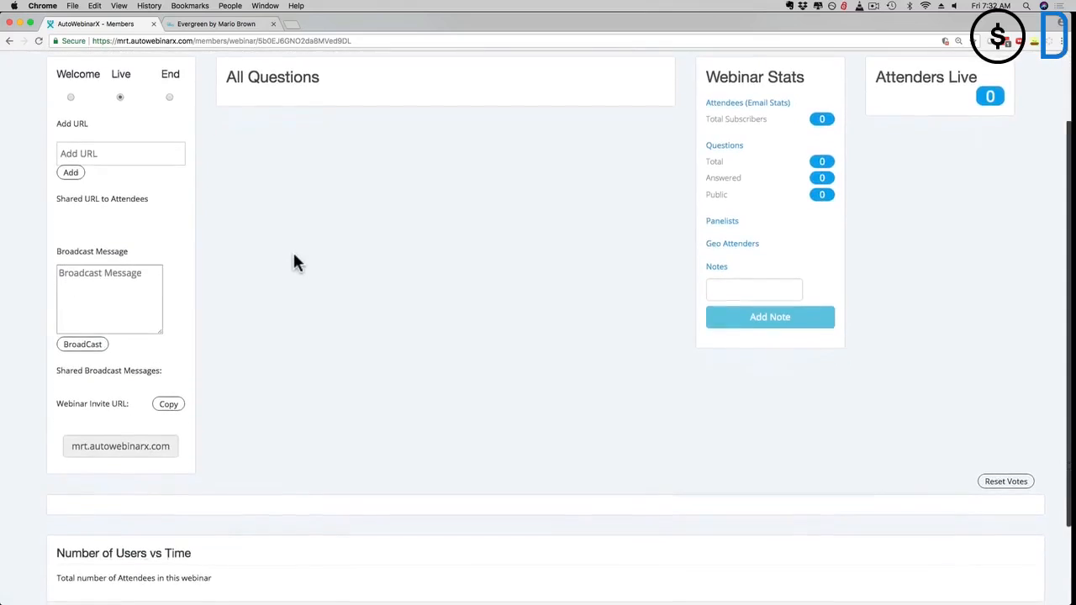
{"action": "scroll", "coordinate": [294, 255], "scroll_direction": "up", "scroll_amount": 2}
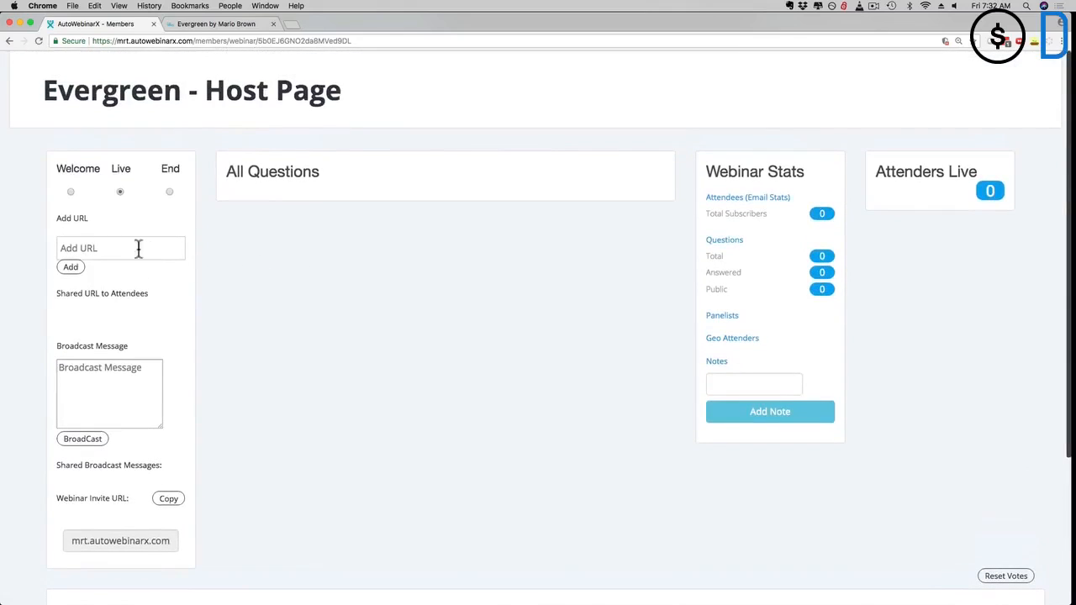
{"action": "left_click", "coordinate": [90, 248]}
{"action": "left_click", "coordinate": [84, 371]}
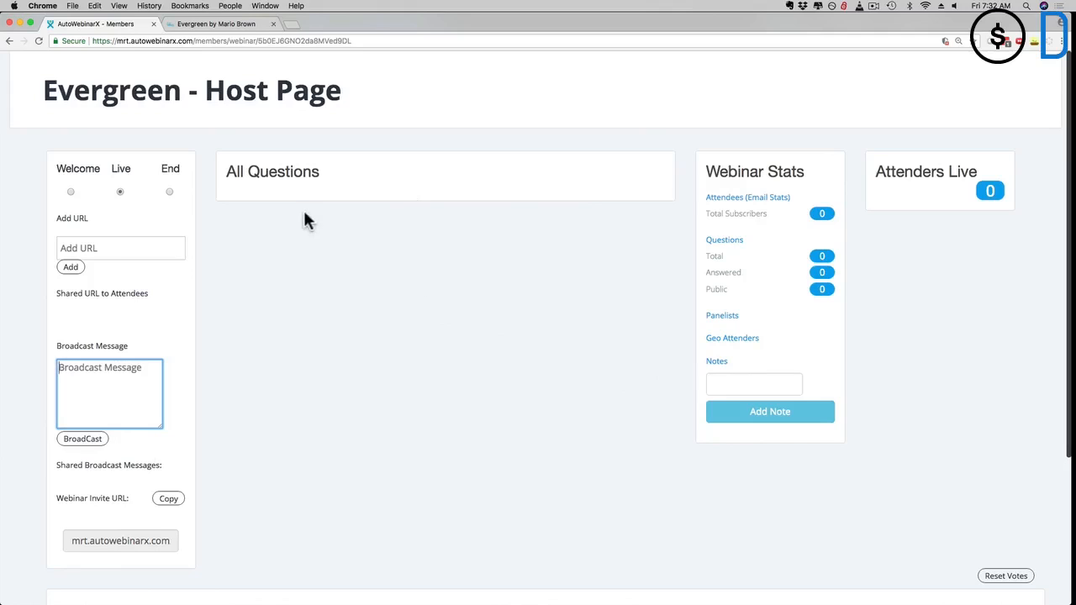
- Return to the Evergreen webinar's editor and review the streaming server options, including live embed code and Facebook Live
{"action": "left_click", "coordinate": [9, 41]}
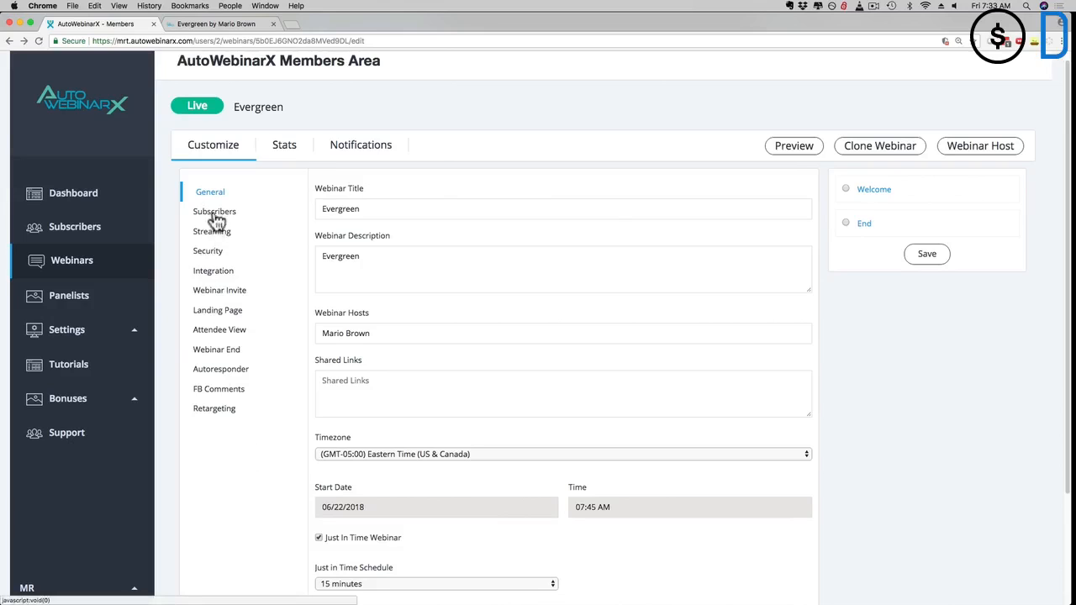
{"action": "left_click", "coordinate": [208, 239]}
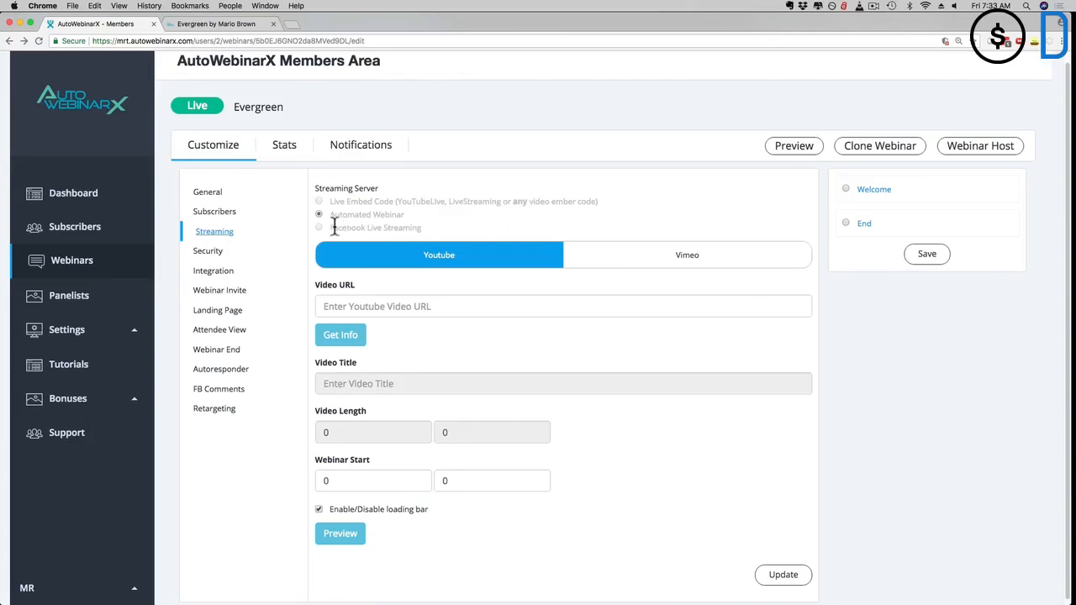
{"action": "left_click_drag", "start_coordinate": [331, 228], "coordinate": [568, 200]}
{"action": "left_click", "coordinate": [640, 191]}
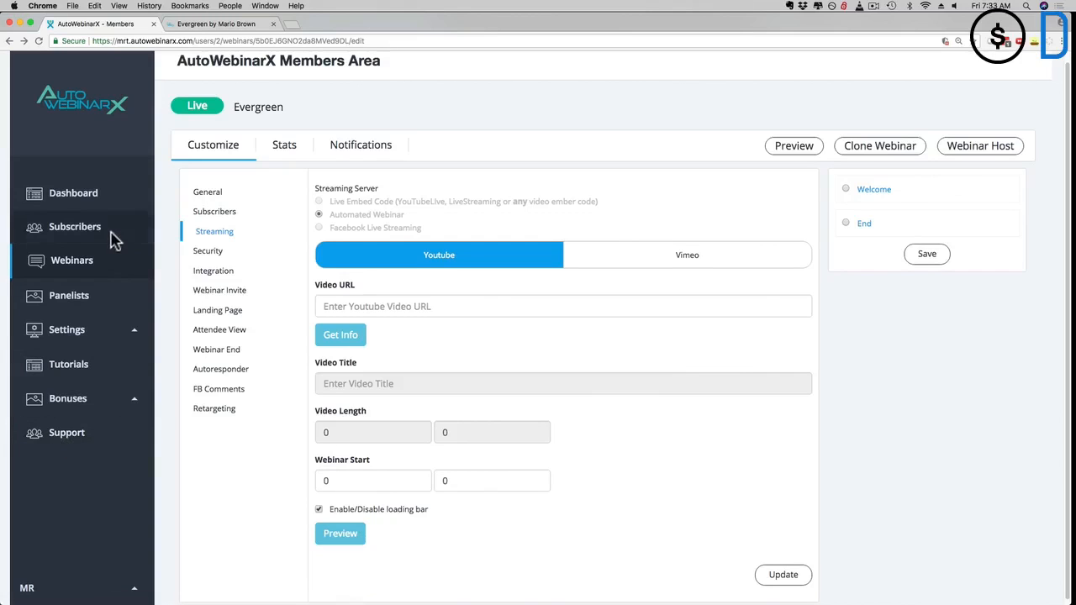
- Review the Evergreen webinar's general settings down to its Just In Time schedule, estimated duration and social sharing options
{"action": "left_click", "coordinate": [196, 199]}
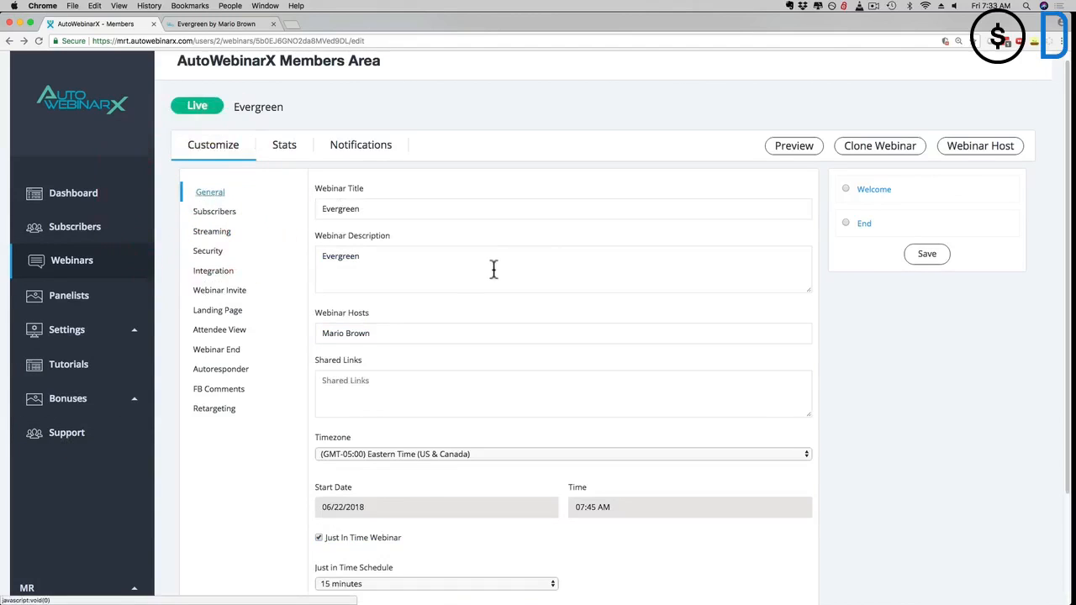
{"action": "scroll", "coordinate": [466, 271], "scroll_direction": "down", "scroll_amount": 3}
{"action": "scroll", "coordinate": [465, 270], "scroll_direction": "down", "scroll_amount": 1}
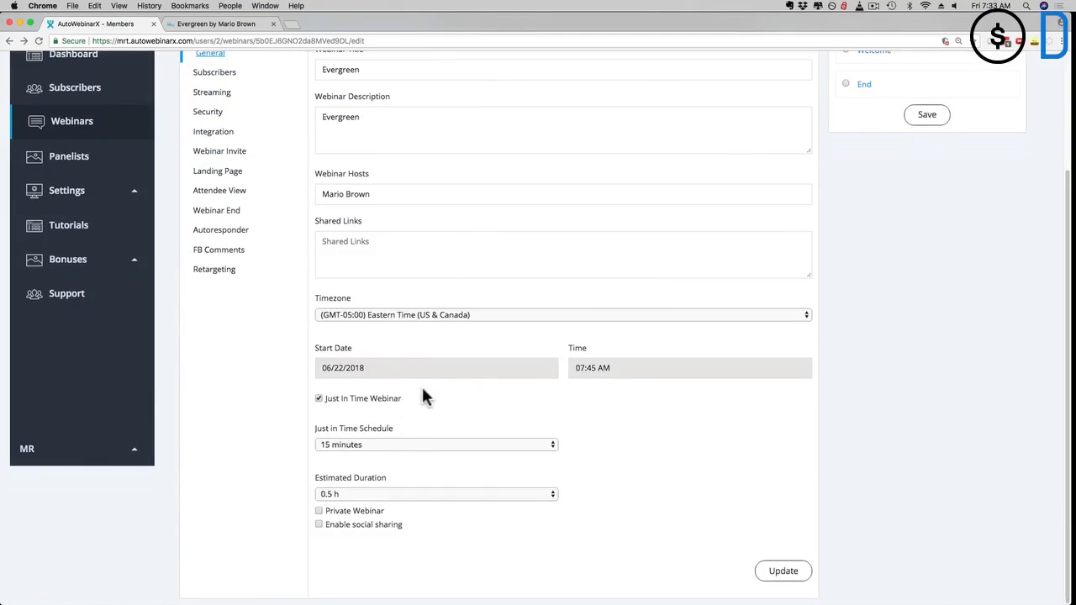
{"action": "scroll", "coordinate": [398, 427], "scroll_direction": "up", "scroll_amount": 2}
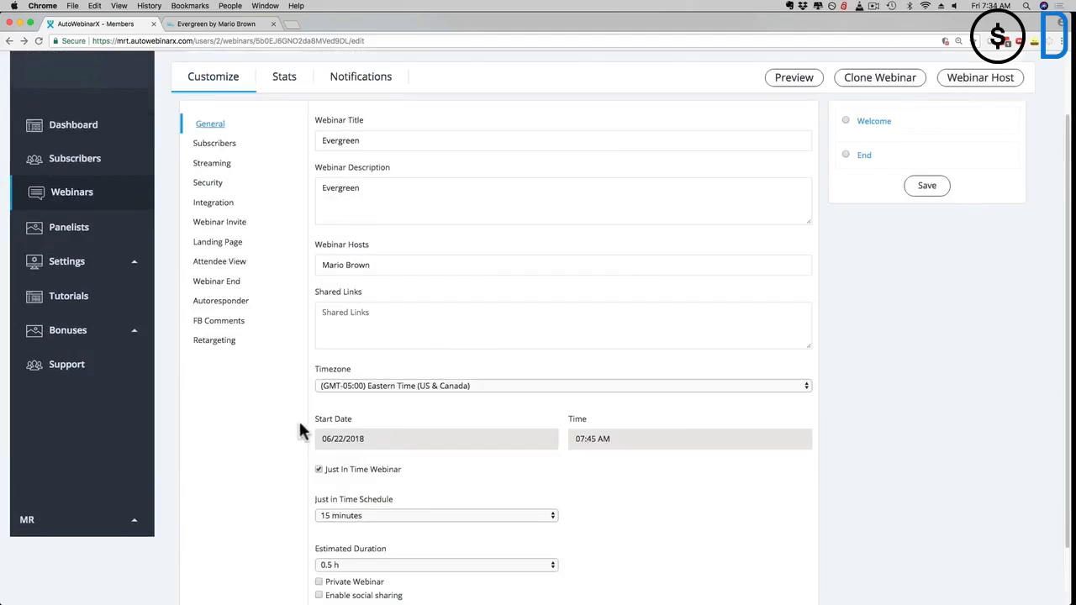
- Glance at the streaming settings and reload the Evergreen webinar's public sign-up page to check its countdown and start time
{"action": "left_click", "coordinate": [210, 163]}
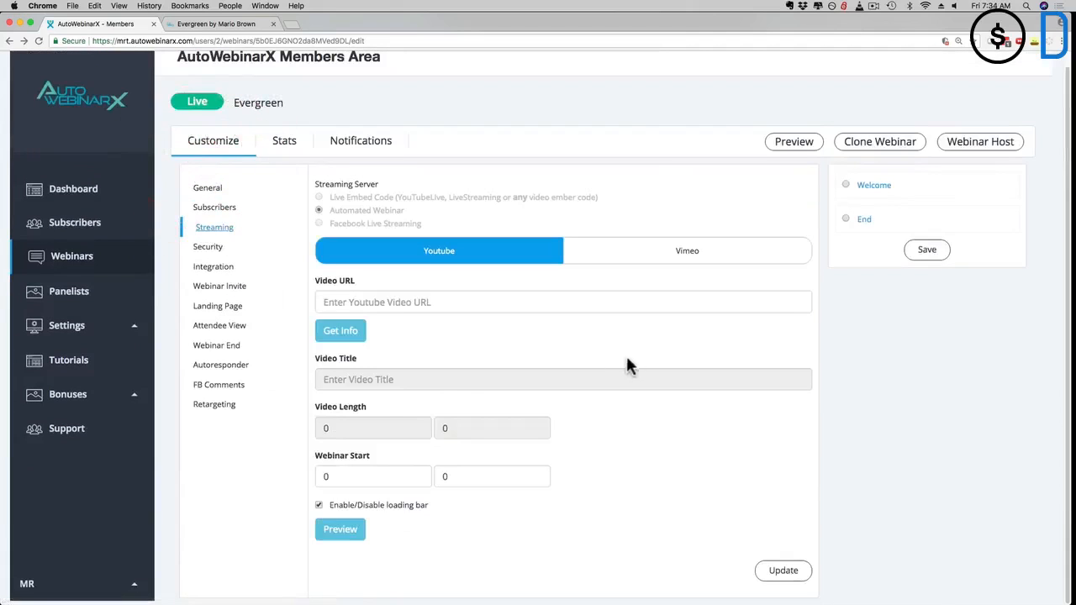
{"action": "left_click", "coordinate": [216, 23]}
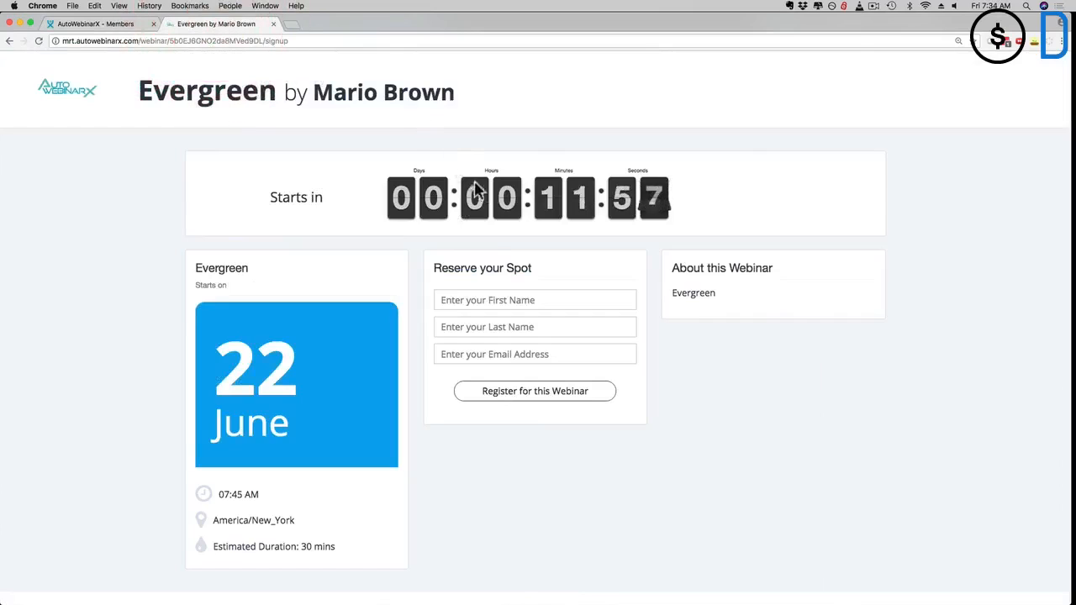
{"action": "left_click", "coordinate": [39, 40]}
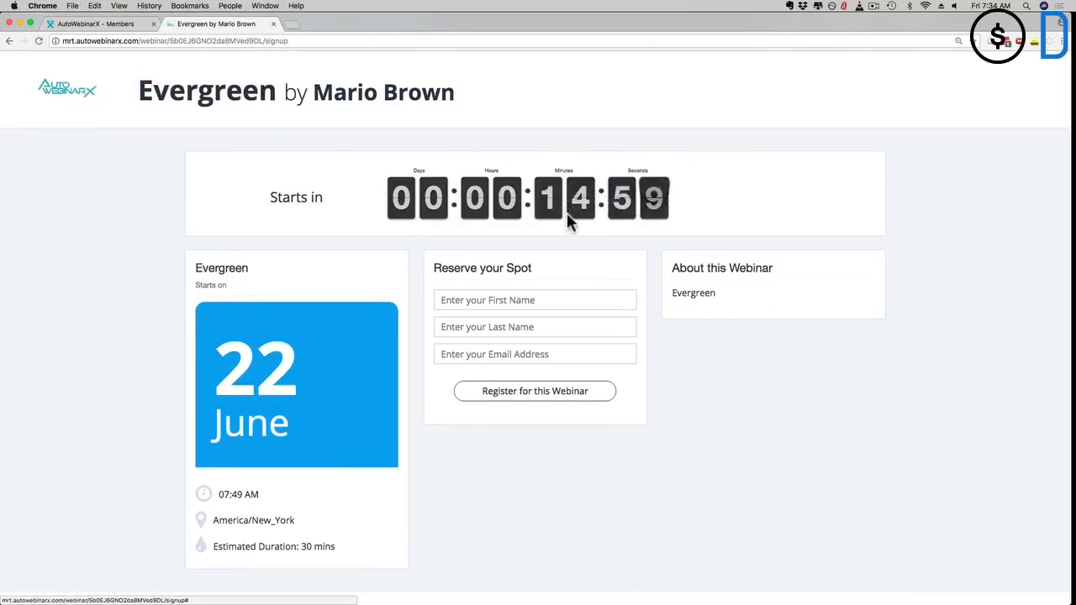